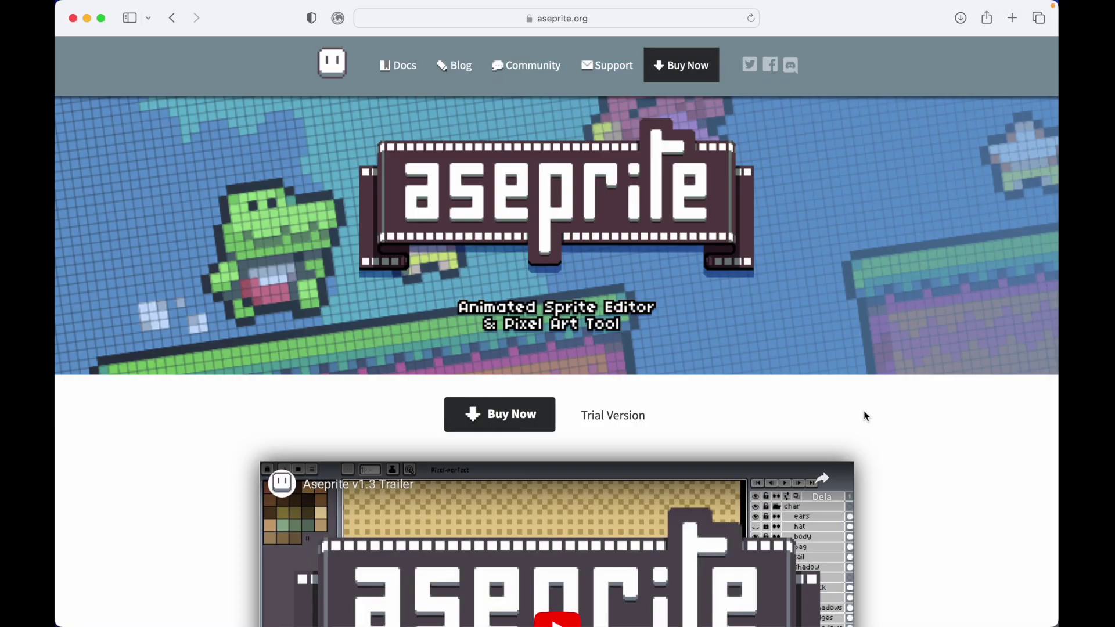
# Step: Scroll the Safari tutorial to find the mac, wintask256 and winicon250 ghost icon PNGs
pyautogui.scroll(-2, 866, 417)
pyautogui.scroll(-5, 865, 416)
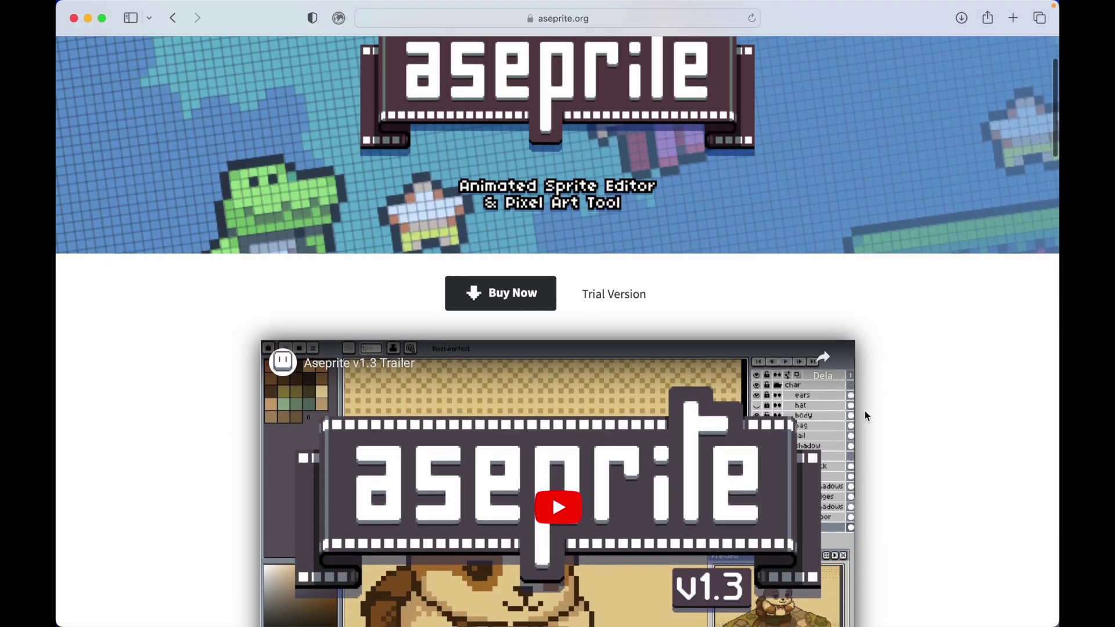
pyautogui.scroll(-5, 865, 414)
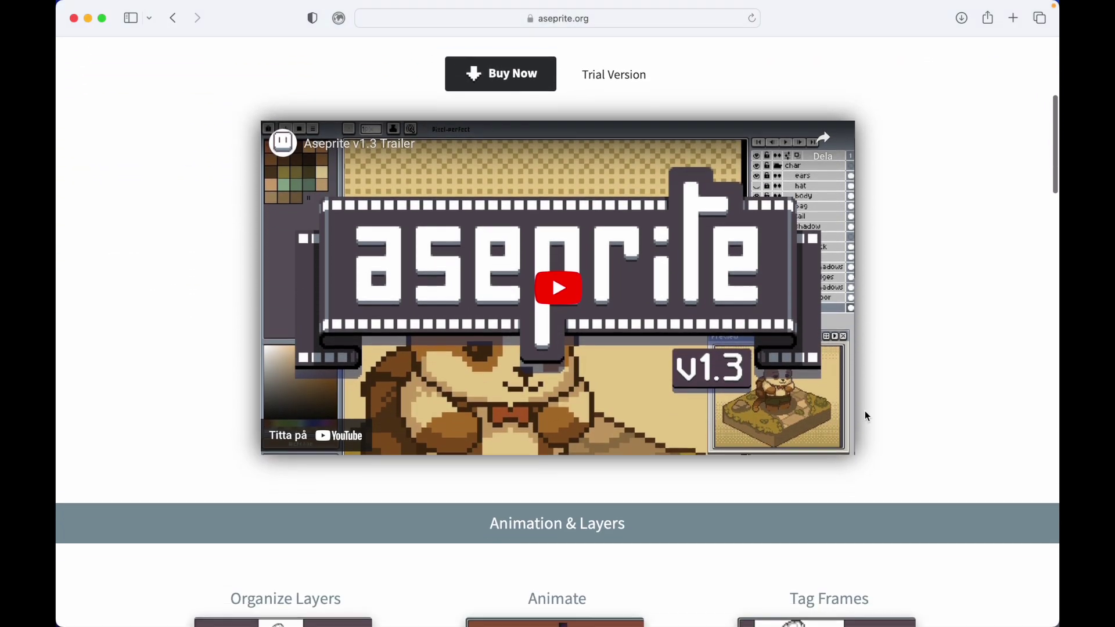
pyautogui.scroll(10, 866, 417)
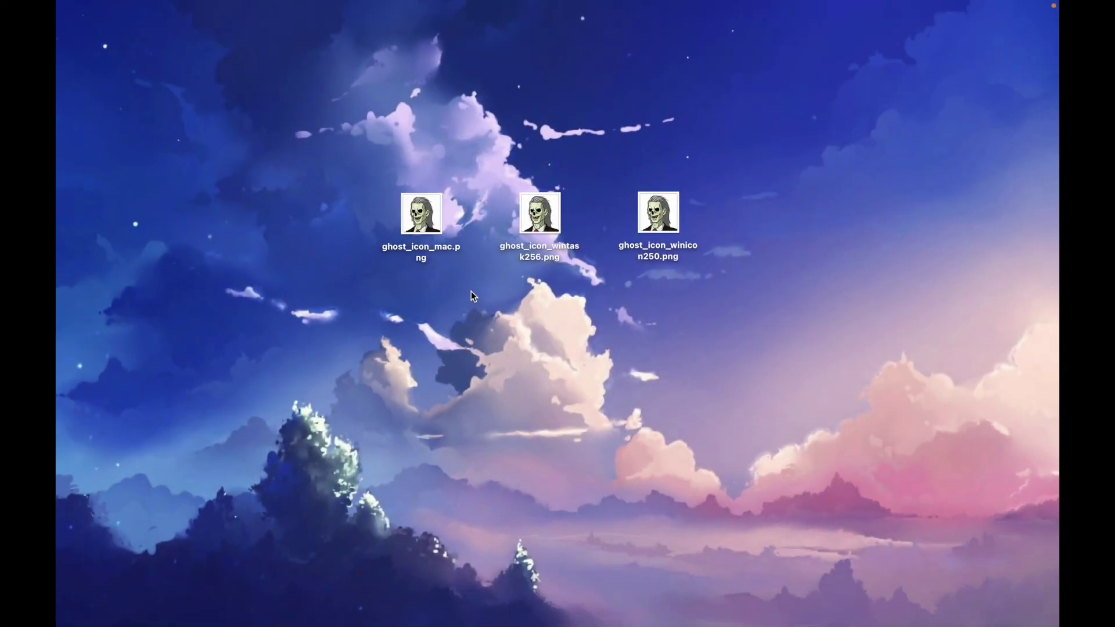
# Step: Preview ghost_icon_mac.png in Preview
pyautogui.doubleClick(419, 255)
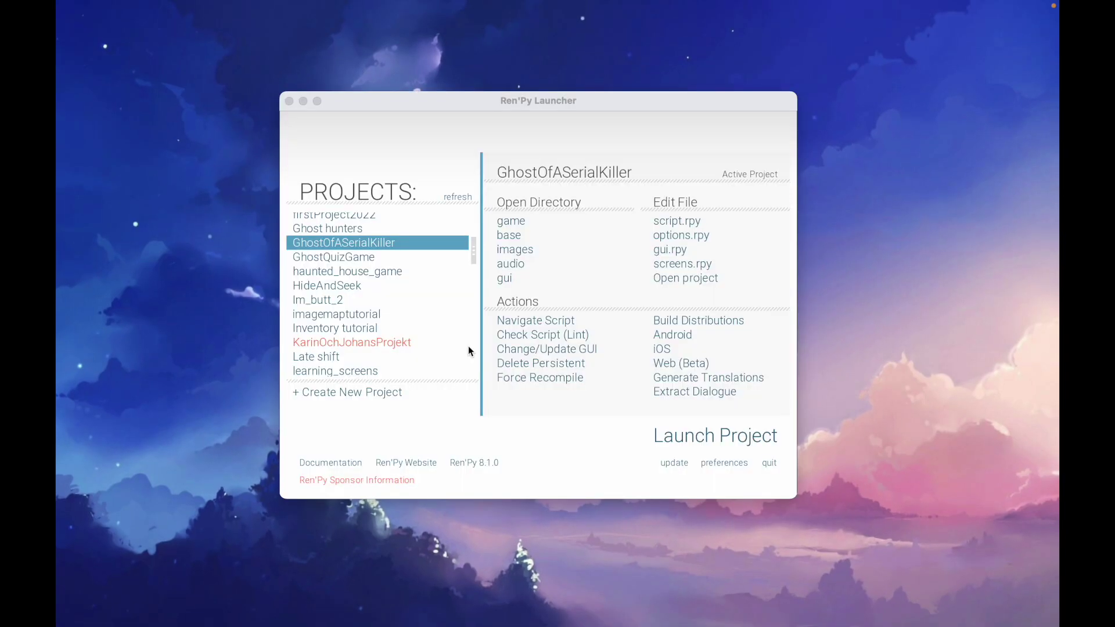
# Step: Rename the winicon250 ghost image to window_icon.png and overwrite the one in the gui folder
pyautogui.click(506, 280)
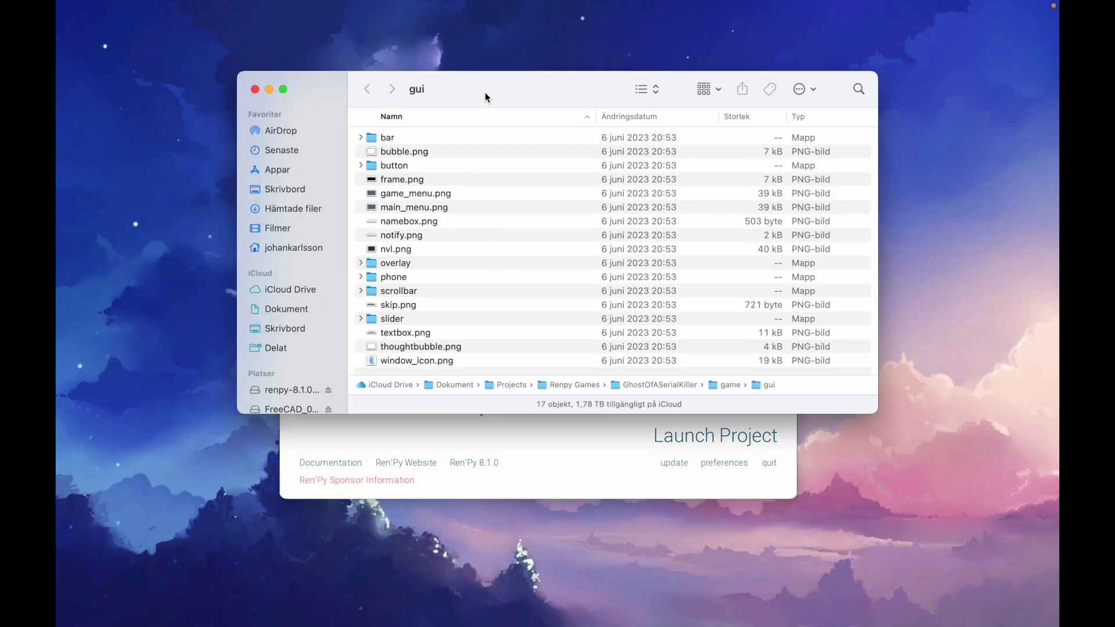
pyautogui.moveTo(486, 92); pyautogui.dragTo(486, 151)
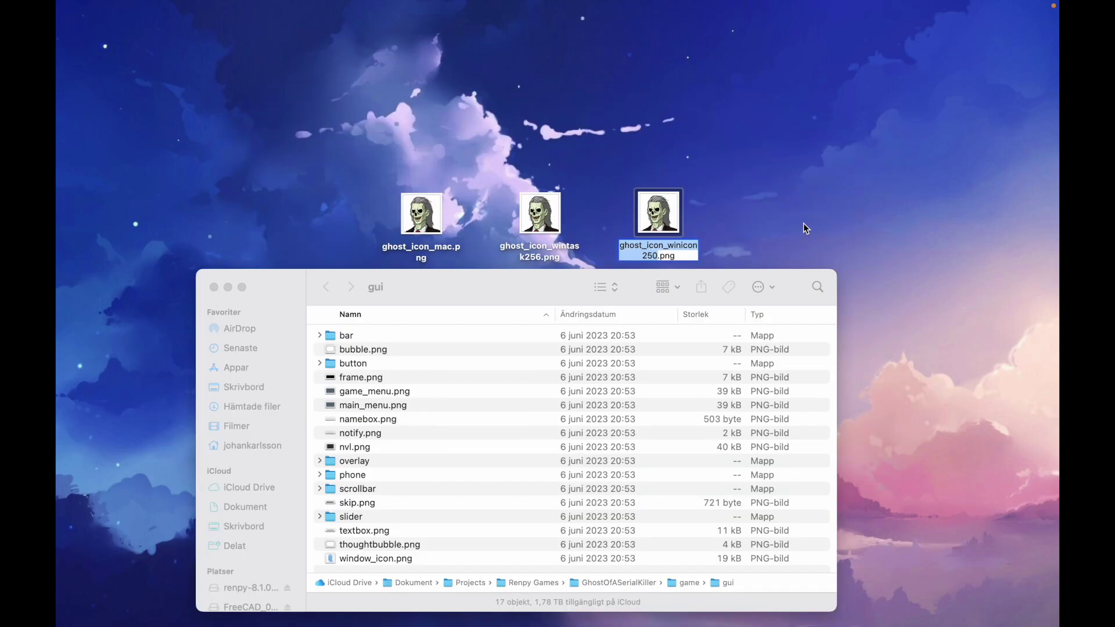
pyautogui.write('window_')
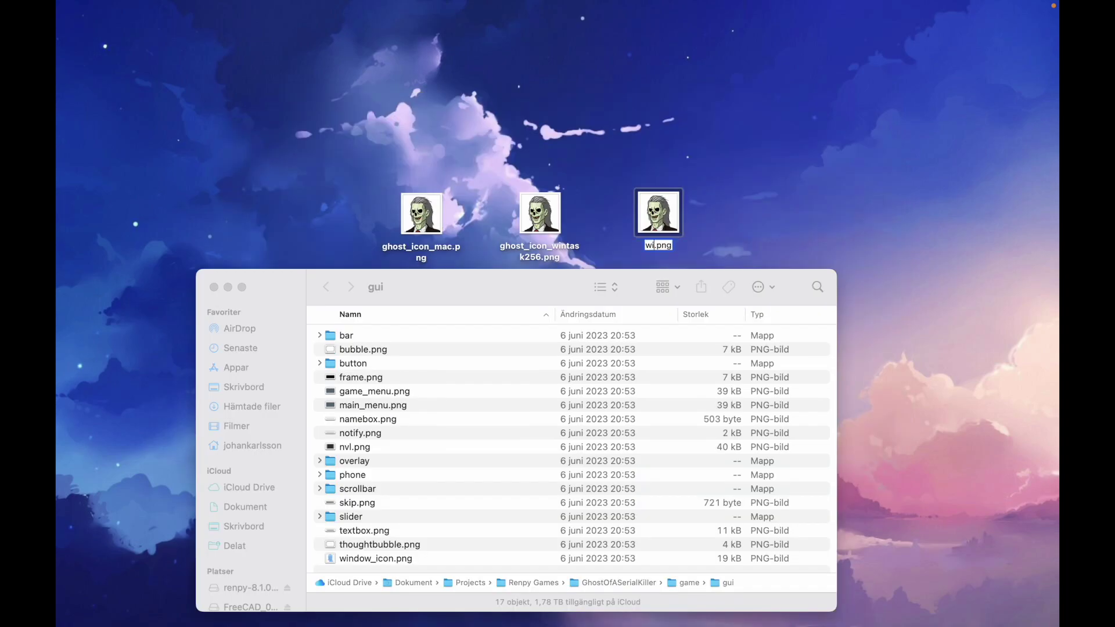
pyautogui.write('icon')
pyautogui.press('Return')
pyautogui.moveTo(664, 207); pyautogui.dragTo(397, 530)
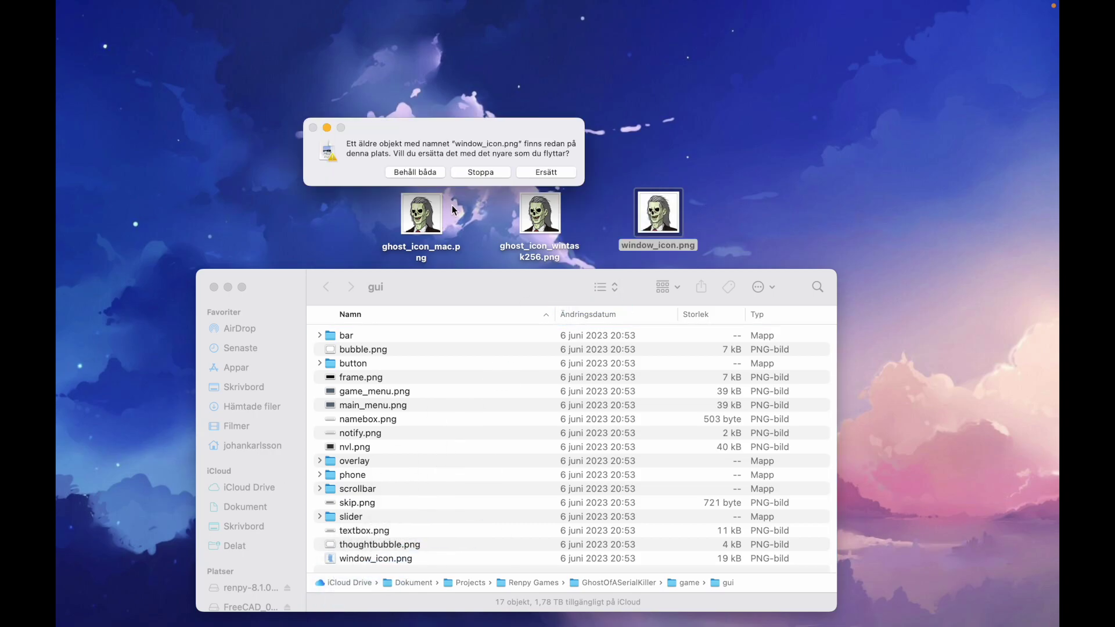
pyautogui.click(546, 173)
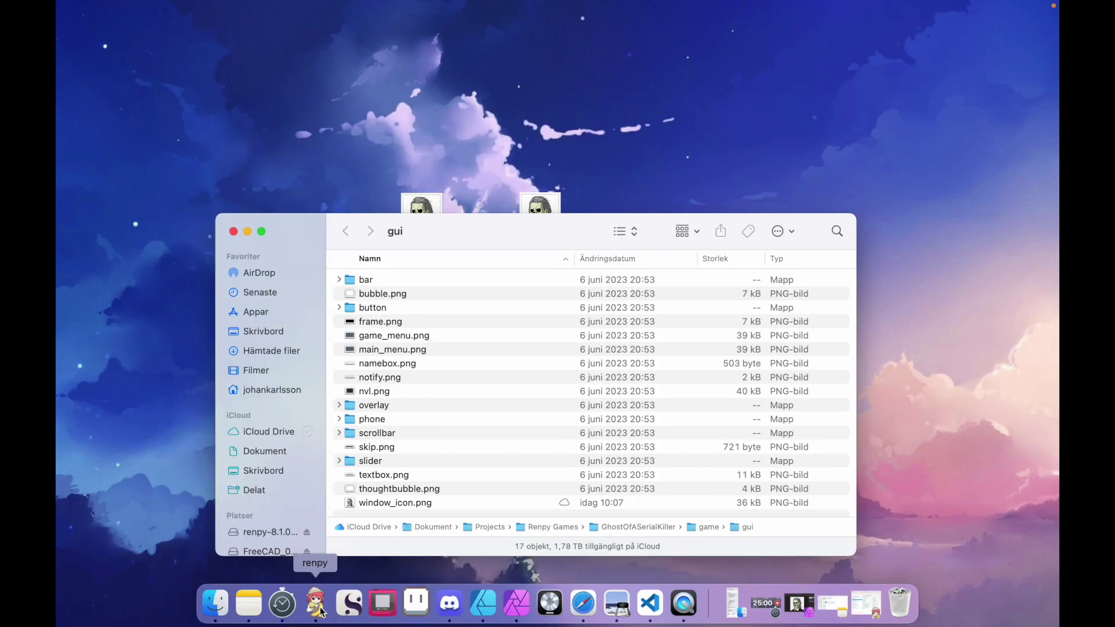
pyautogui.click(319, 608)
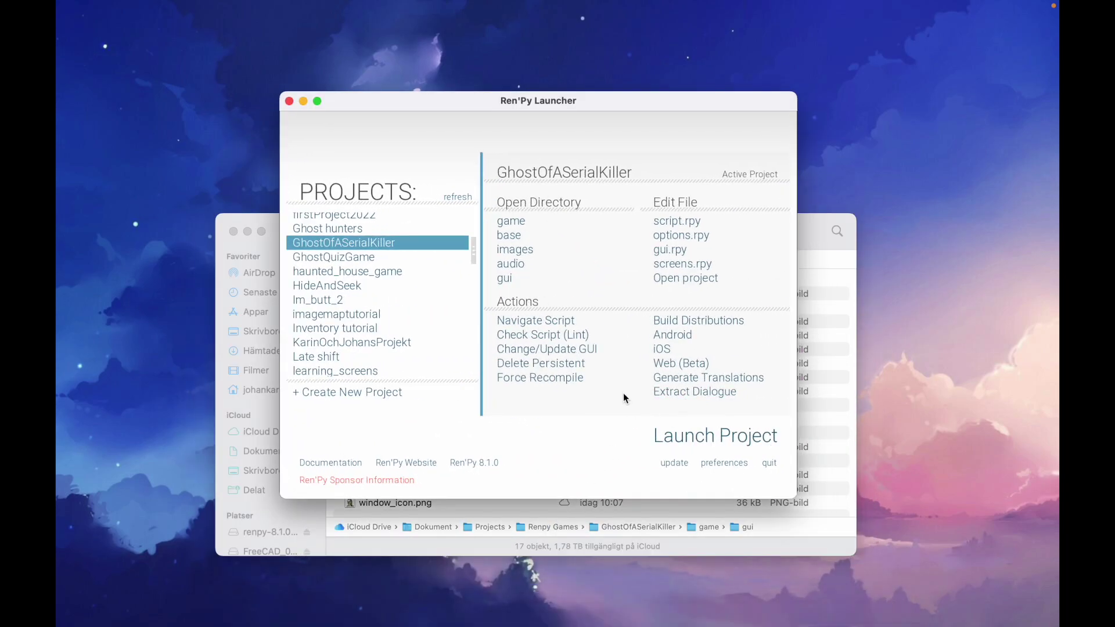
# Step: Build GhostOfASerialKiller for Mac only, without Windows and Linux, and launch the built app
pyautogui.click(674, 321)
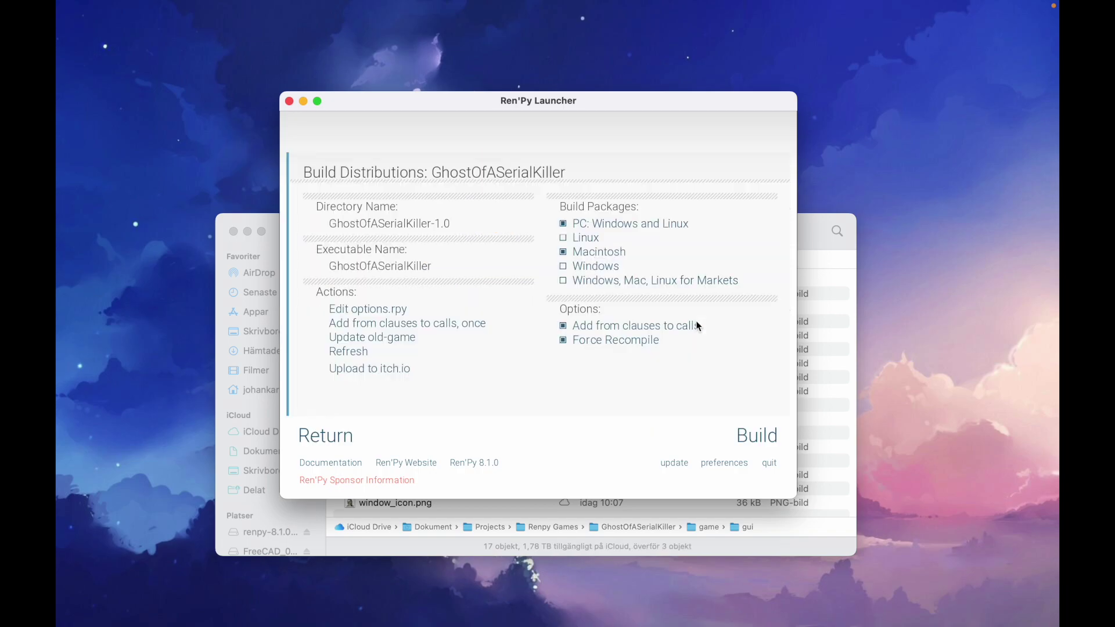
pyautogui.click(564, 225)
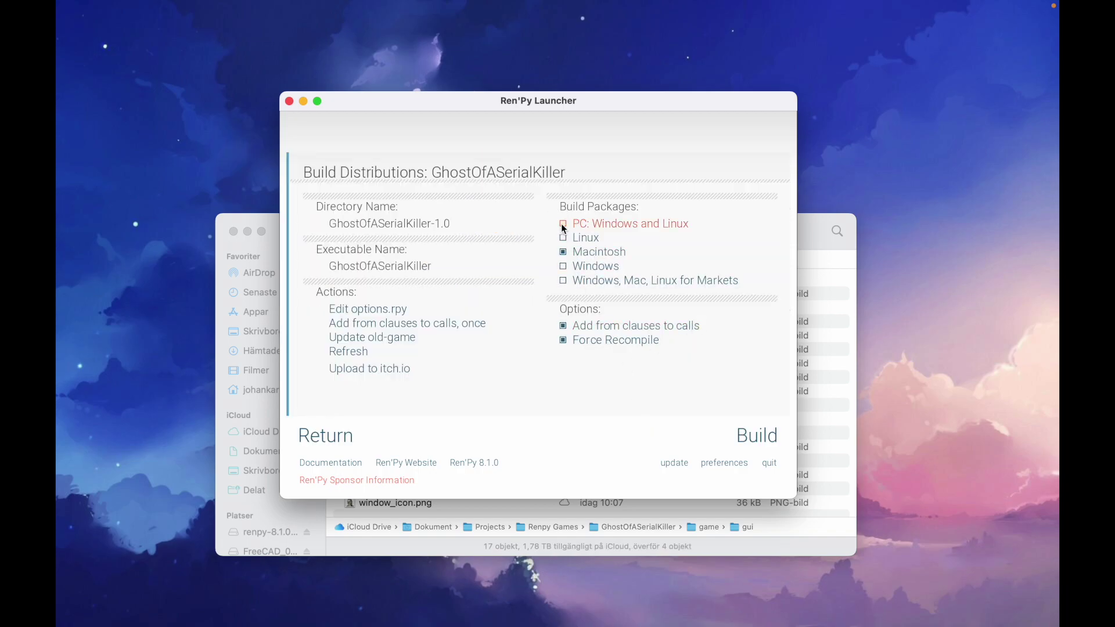
pyautogui.click(755, 436)
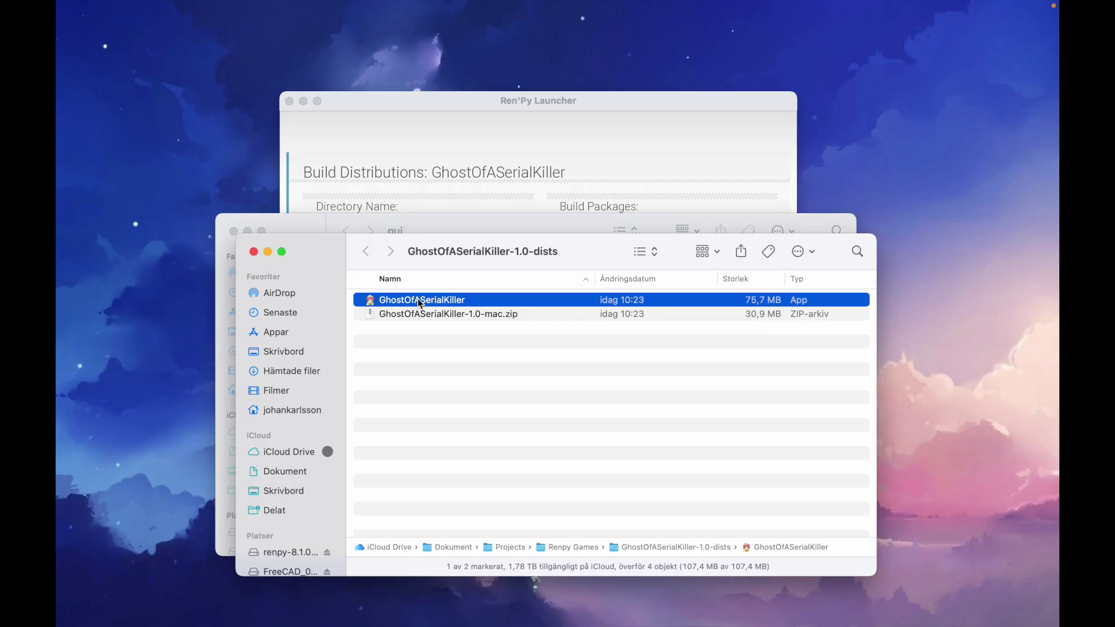
pyautogui.rightClick(280, 249)
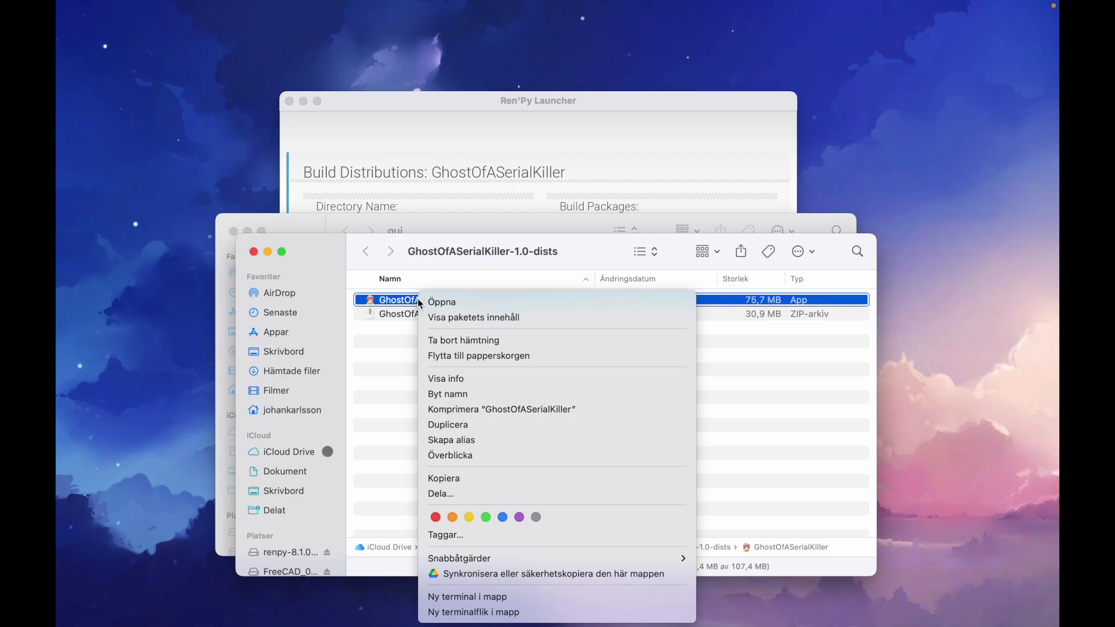
pyautogui.click(331, 254)
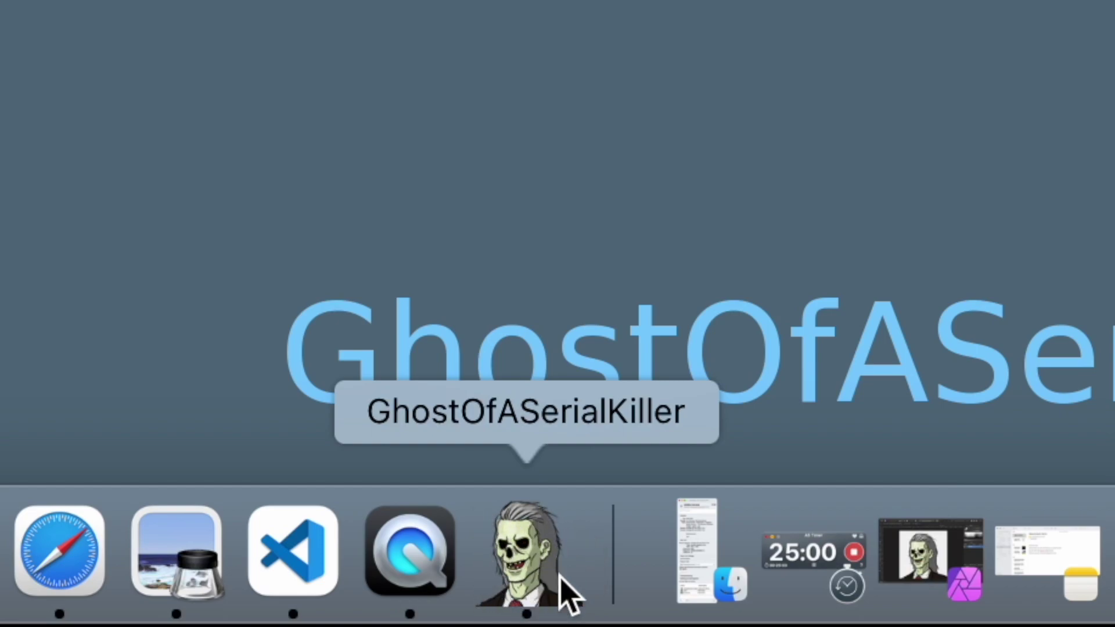
# Step: Bring the running GhostOfASerialKiller game forward to check its ghost skull dock icon
pyautogui.click(543, 514)
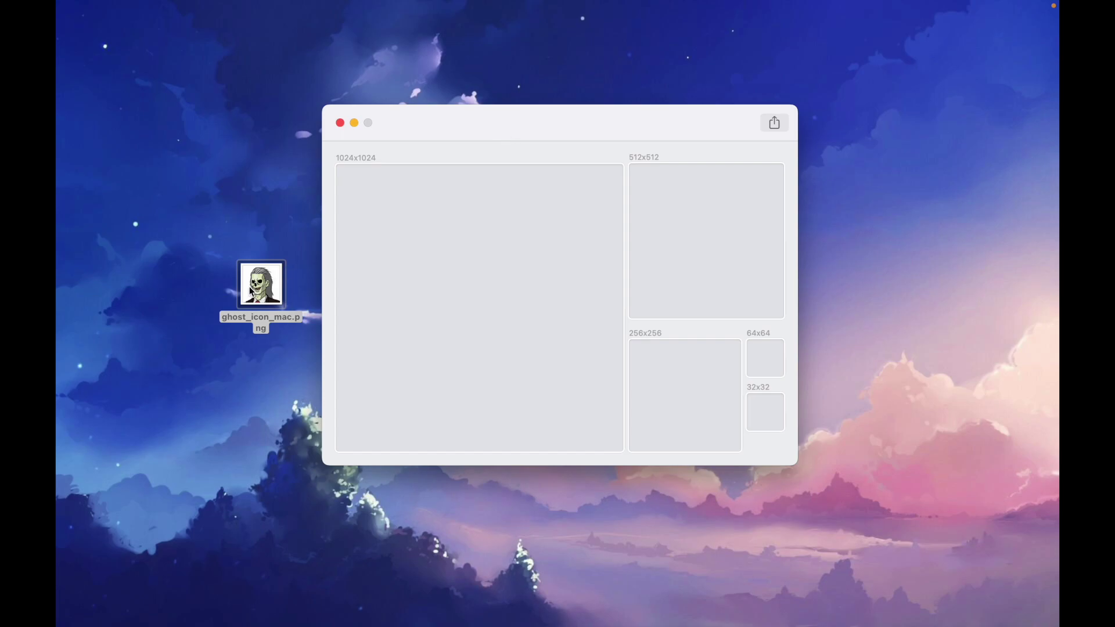
# Step: Fill the 1024x1024 and 512x512 slots from ghost_icon_mac.png and save as ghosticons.icns on the desktop
pyautogui.moveTo(252, 291); pyautogui.dragTo(395, 279)
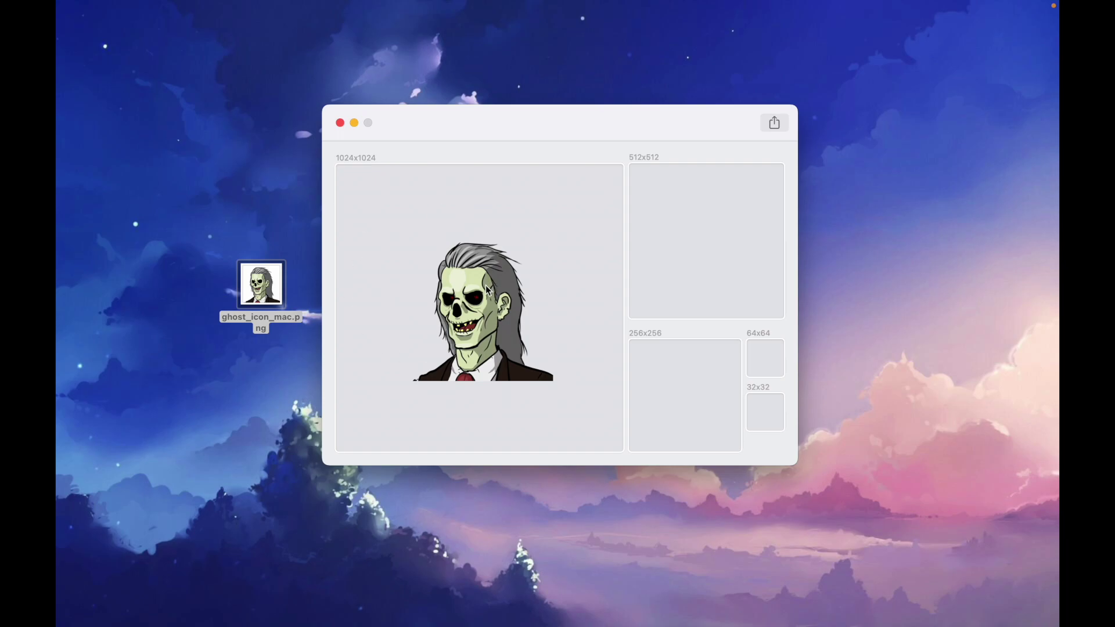
pyautogui.moveTo(482, 324); pyautogui.dragTo(765, 412)
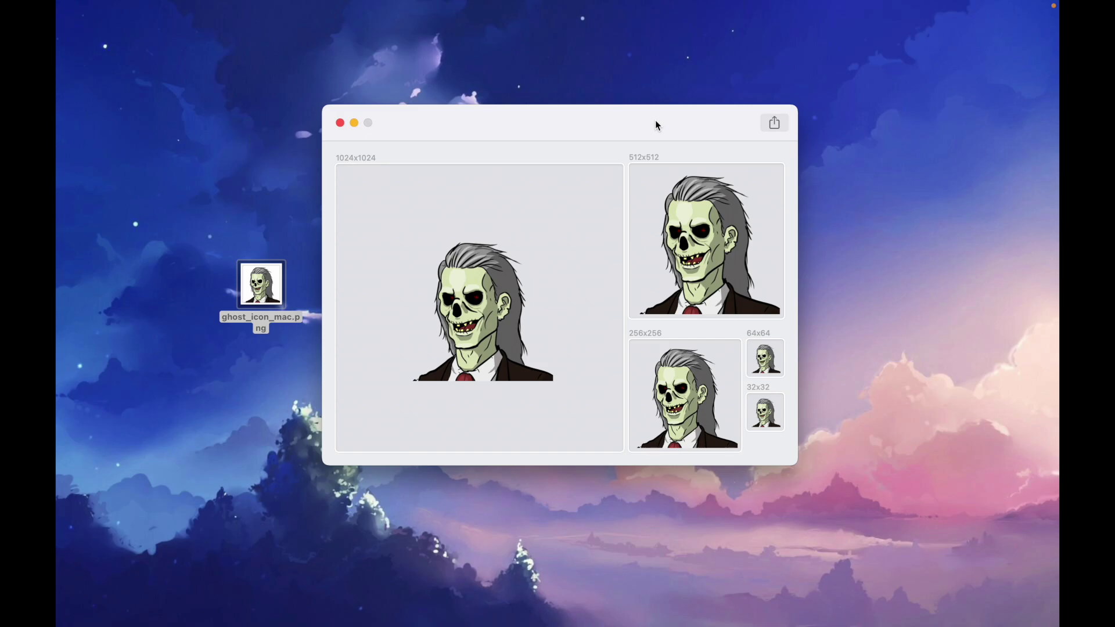
pyautogui.click(774, 124)
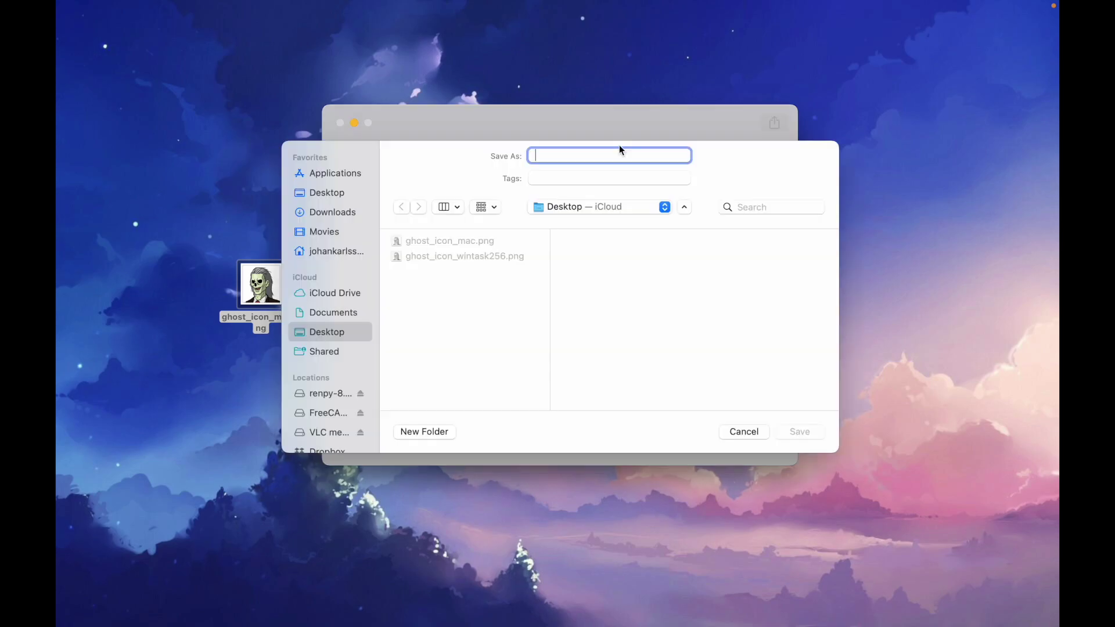
pyautogui.write('ghosticons')
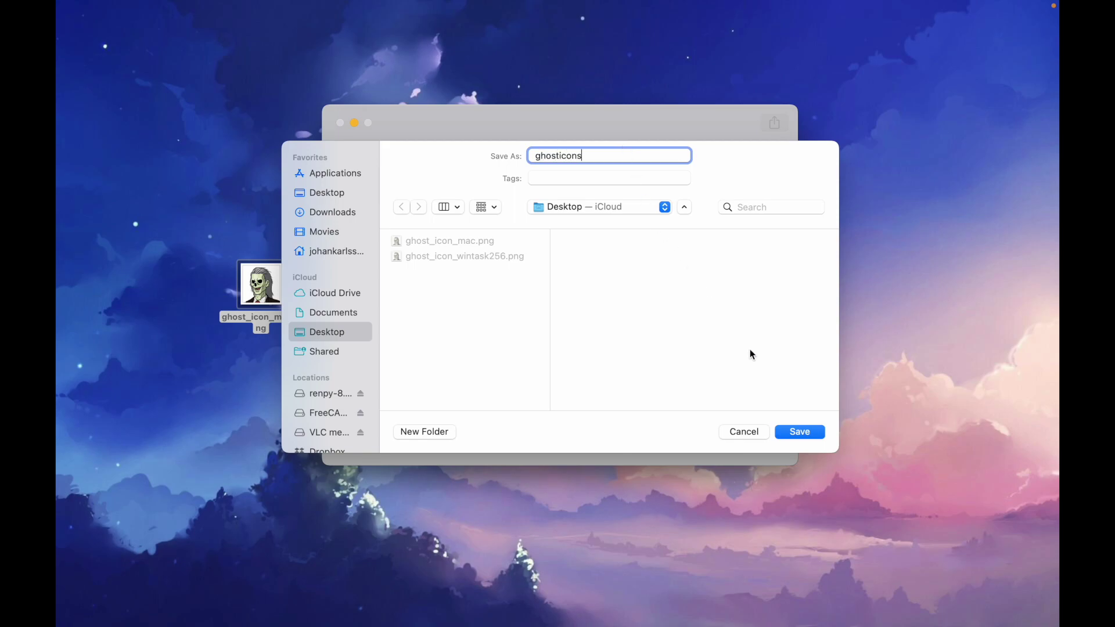
pyautogui.click(799, 432)
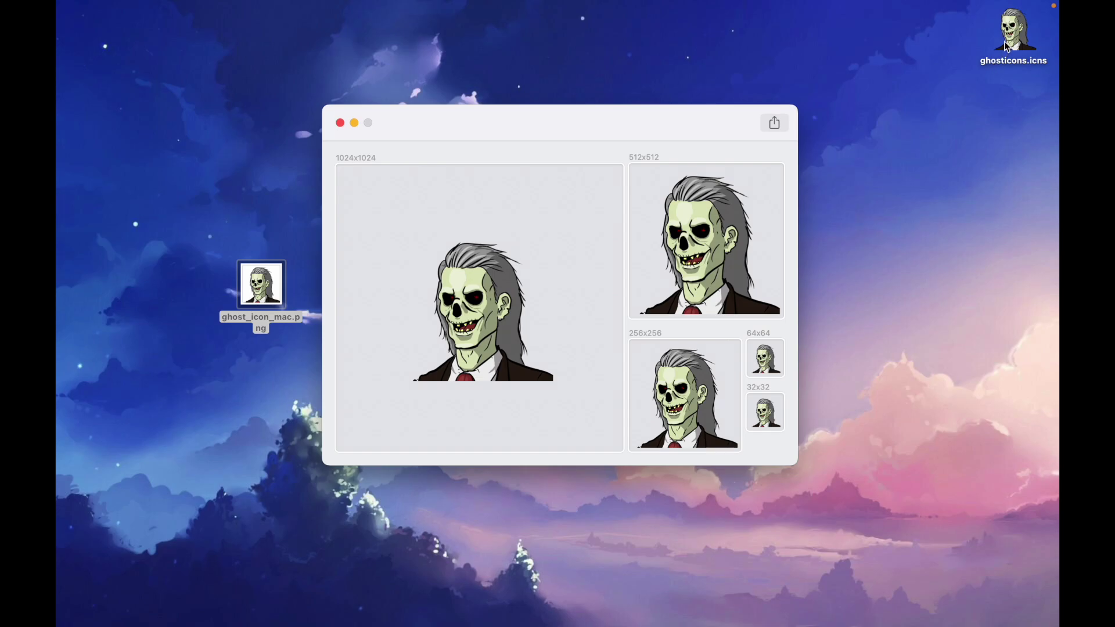
pyautogui.moveTo(1012, 42); pyautogui.dragTo(910, 200)
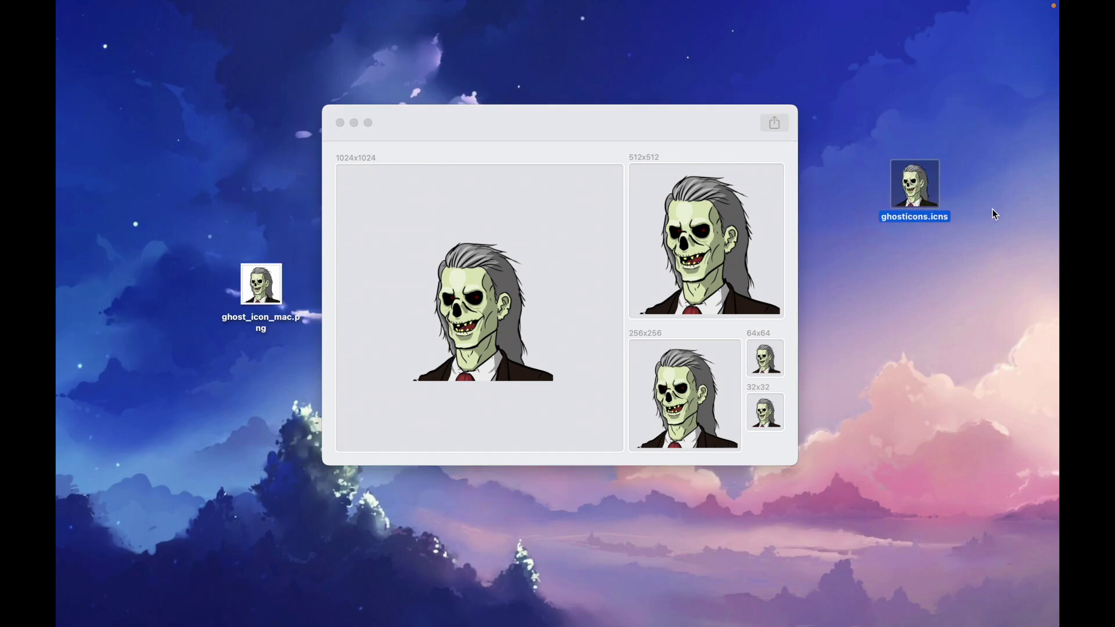
pyautogui.press('super+Tab')
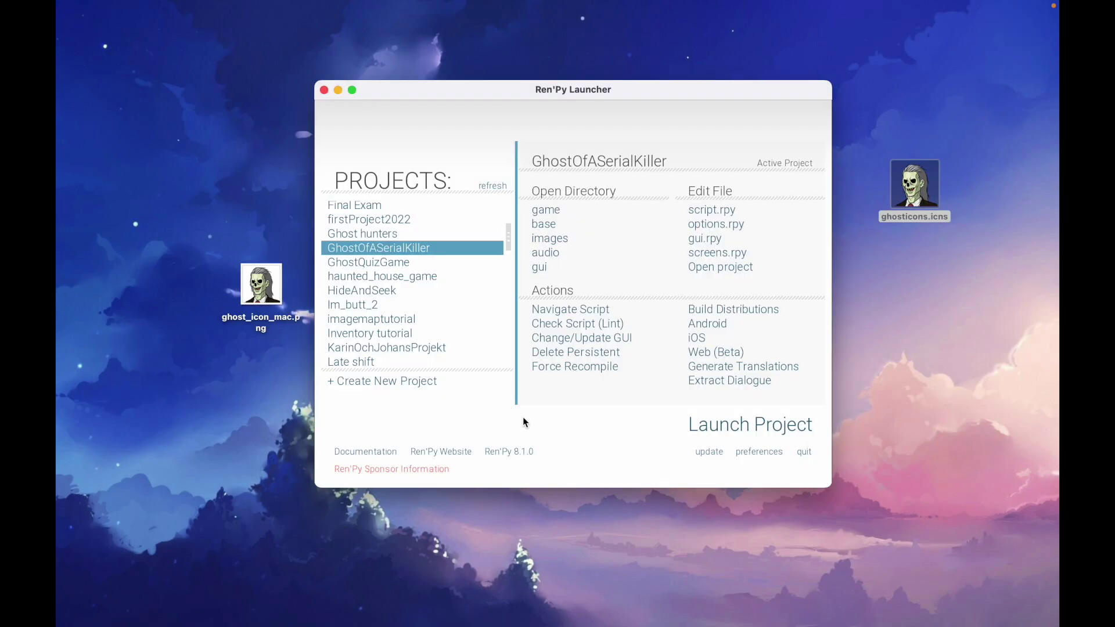
# Step: Paste ghosticons.icns into the GhostOfASerialKiller base folder
pyautogui.click(550, 228)
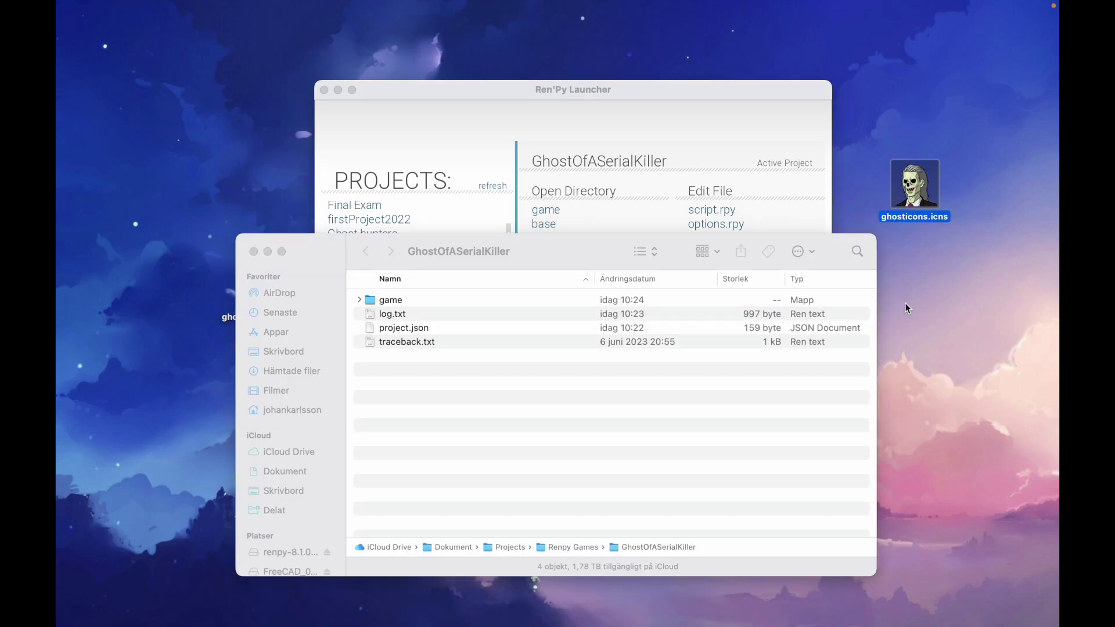
pyautogui.press('super+v')
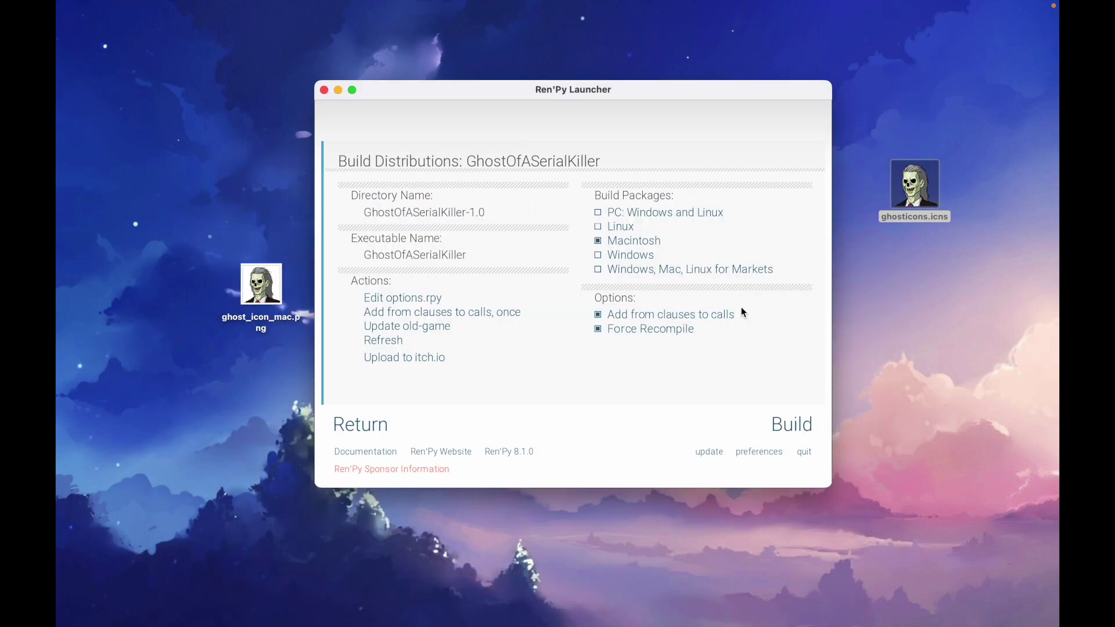
# Step: Rebuild the Mac package, unzip mac.zip, and give GhostOfASerialKiller 2 the ghosticons.icns icon
pyautogui.click(797, 428)
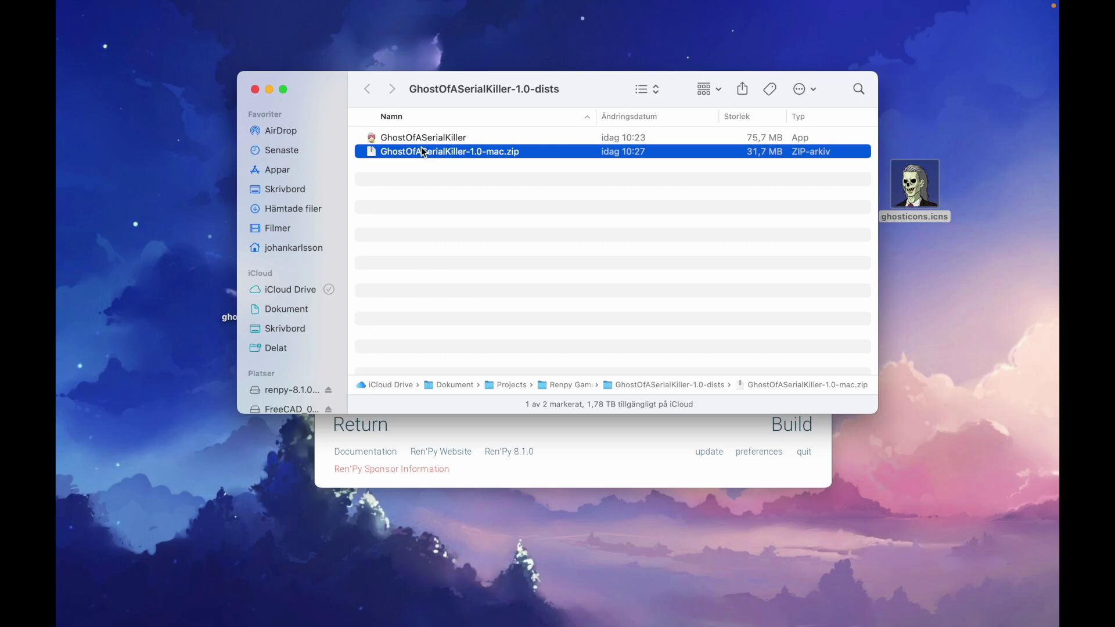
pyautogui.doubleClick(424, 152)
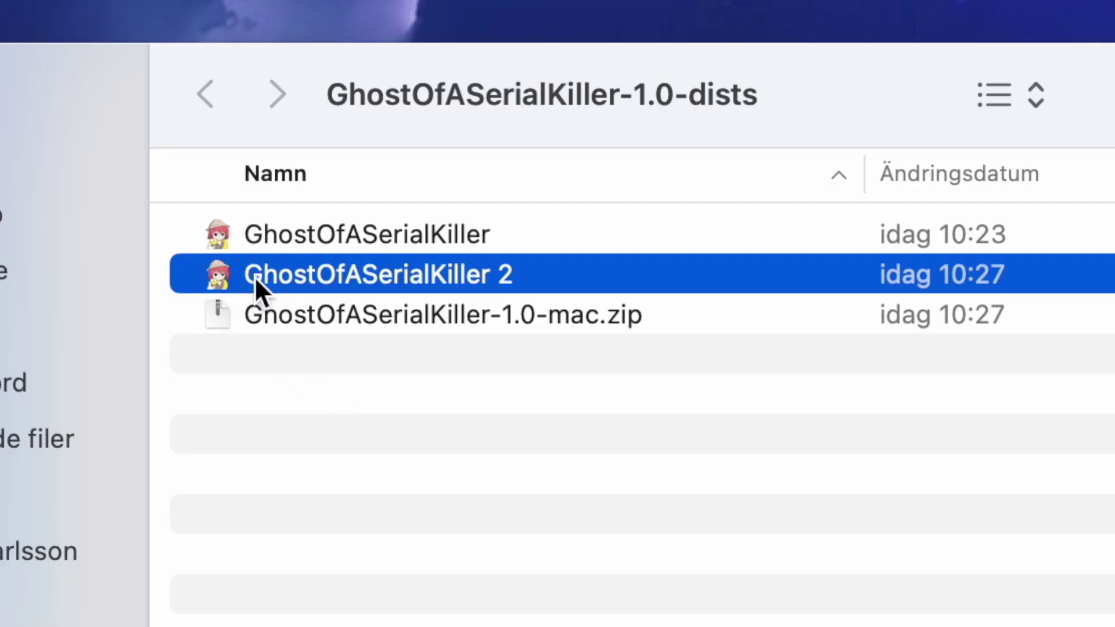
pyautogui.rightClick(303, 272)
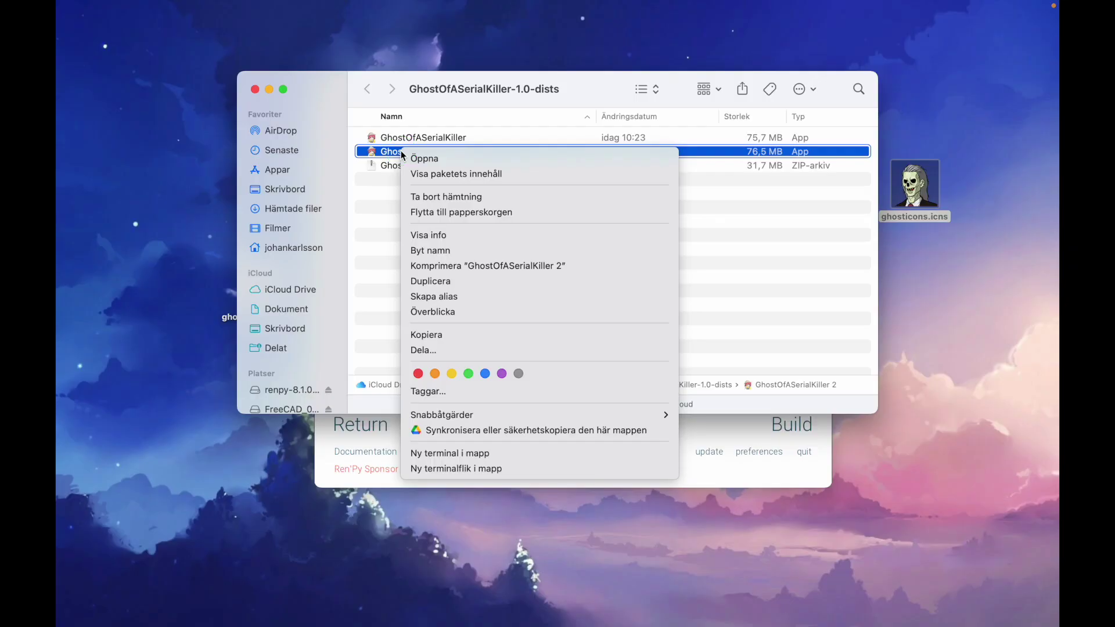
pyautogui.click(435, 234)
pyautogui.moveTo(918, 192); pyautogui.dragTo(924, 192)
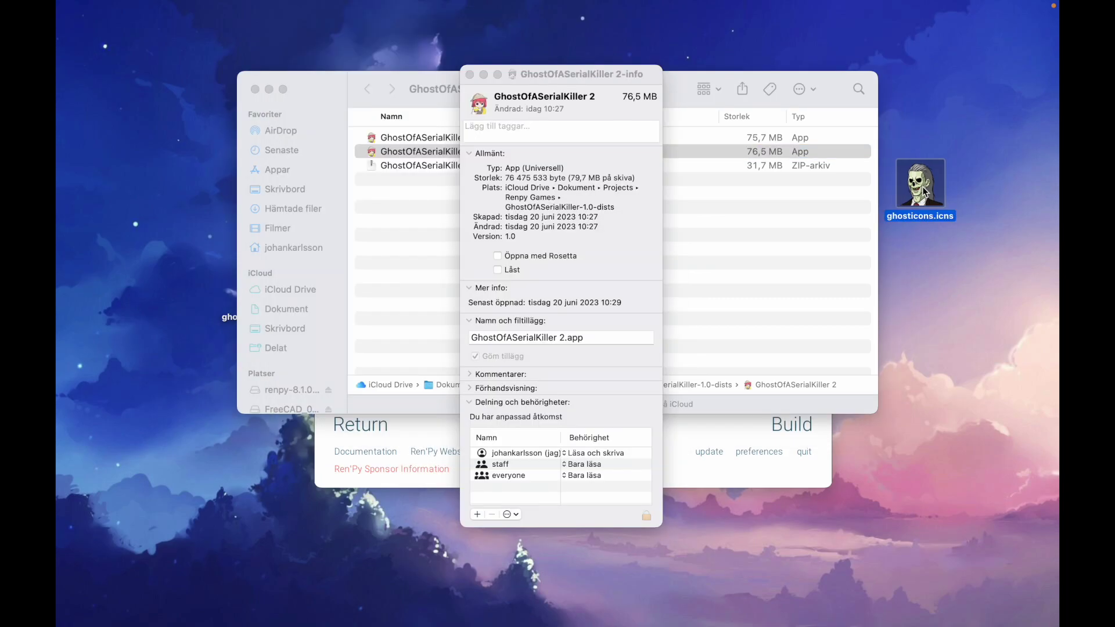
pyautogui.moveTo(924, 192); pyautogui.dragTo(479, 100)
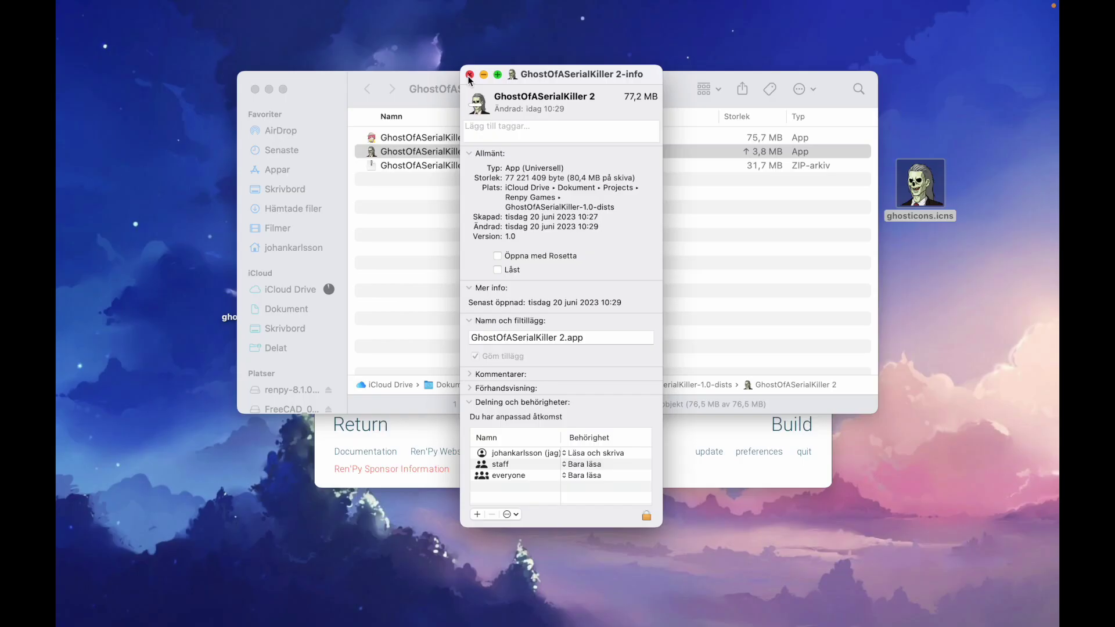
pyautogui.click(469, 75)
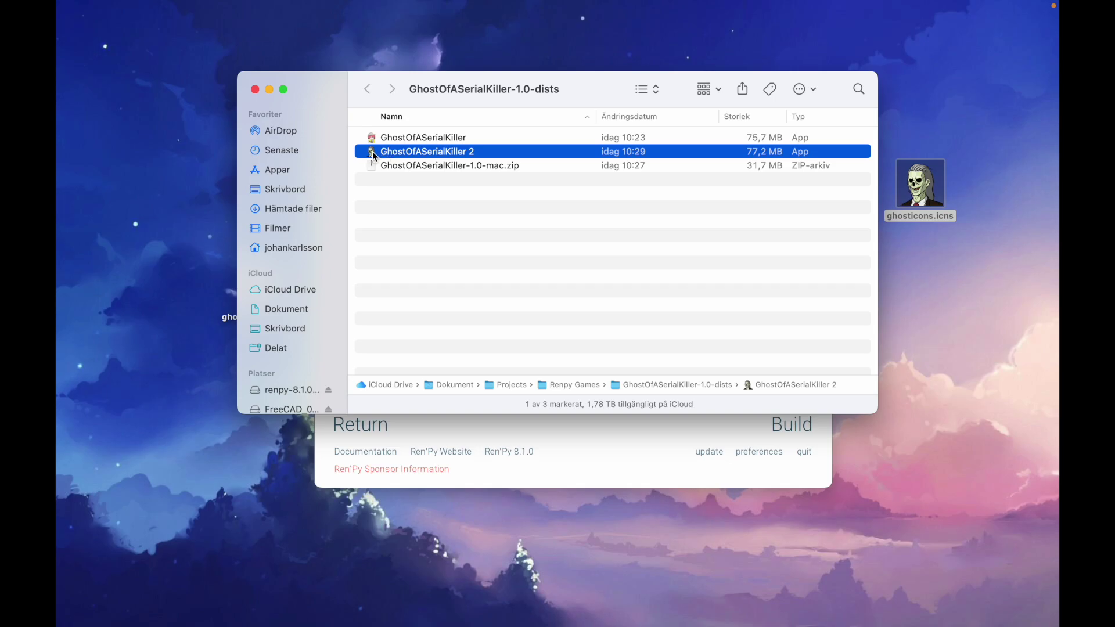
# Step: Test-run GhostOfASerialKiller 2 from its main menu, then quit the game
pyautogui.doubleClick(371, 152)
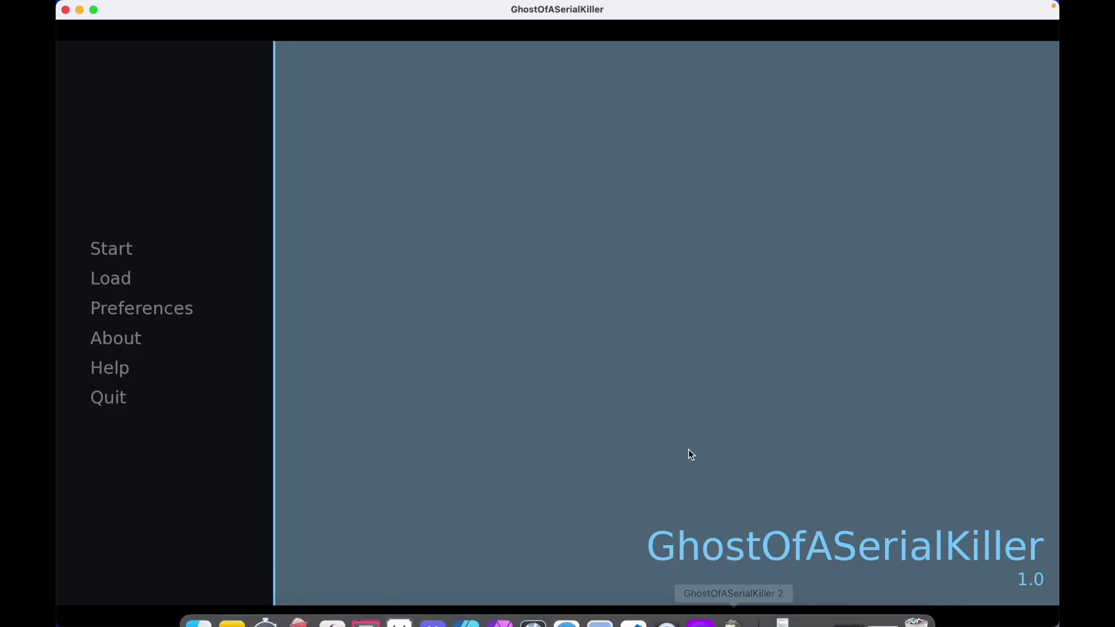
pyautogui.click(66, 10)
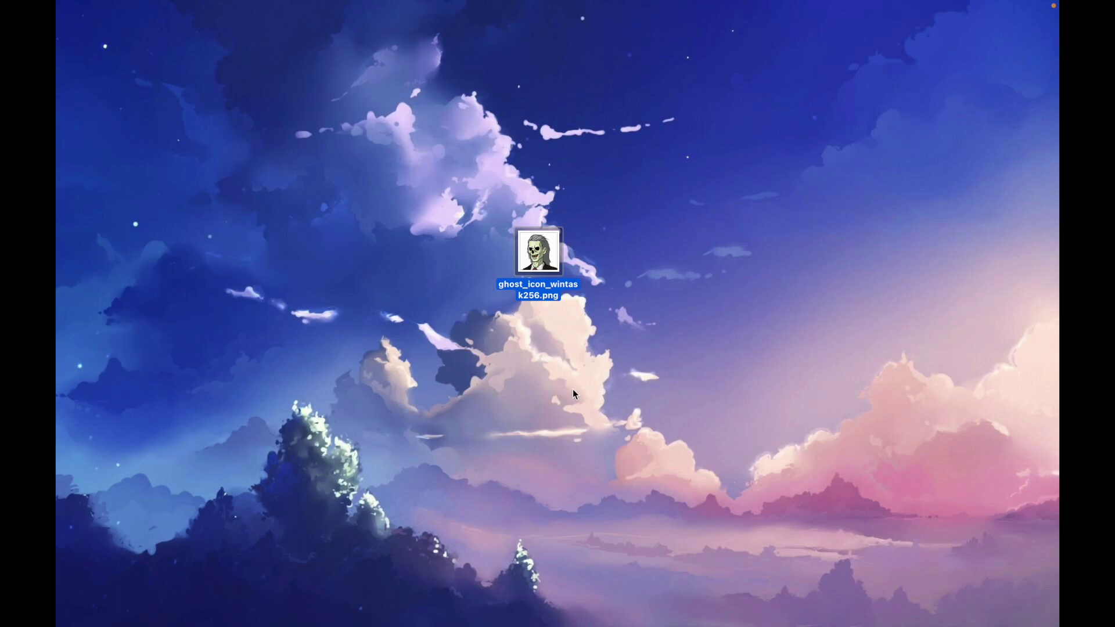
# Step: Open ghost_icon_wintask256.png in Aseprite
pyautogui.rightClick(540, 251)
pyautogui.moveTo(563, 271)
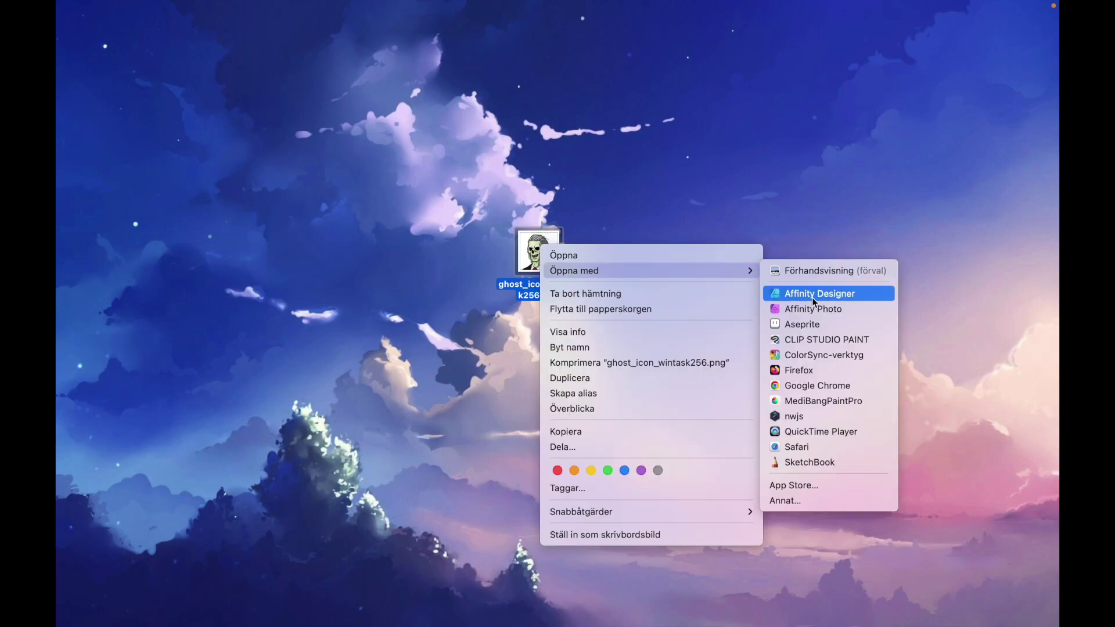
pyautogui.click(813, 324)
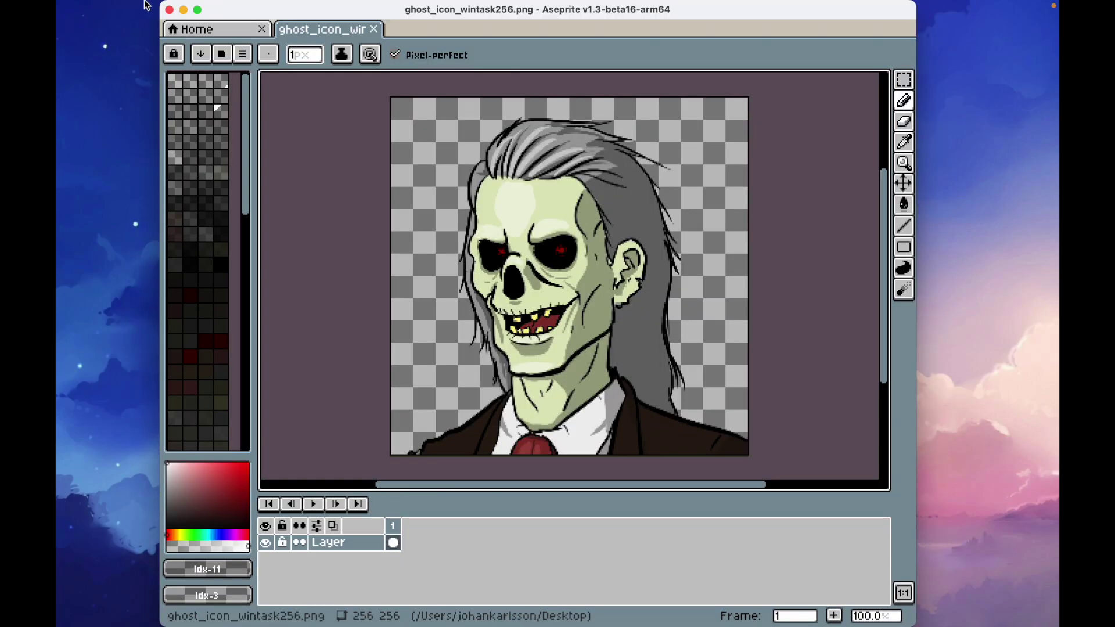
# Step: Export the image as ghost_icon_wintask256-export.ico to the desktop, accepting the .ico warning
pyautogui.click(152, 8)
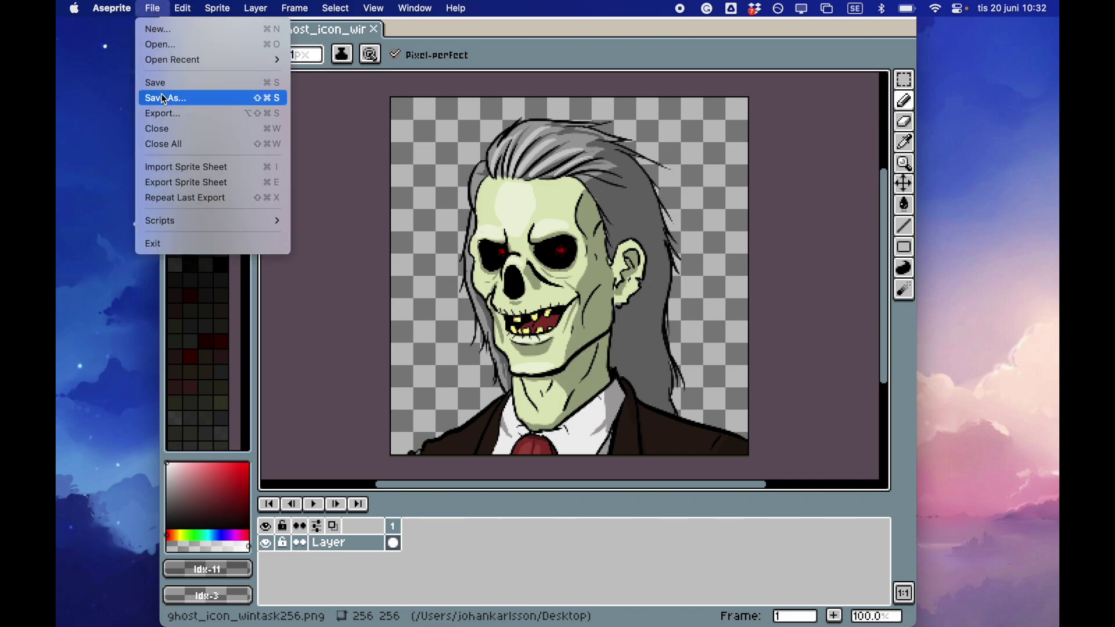
pyautogui.click(162, 113)
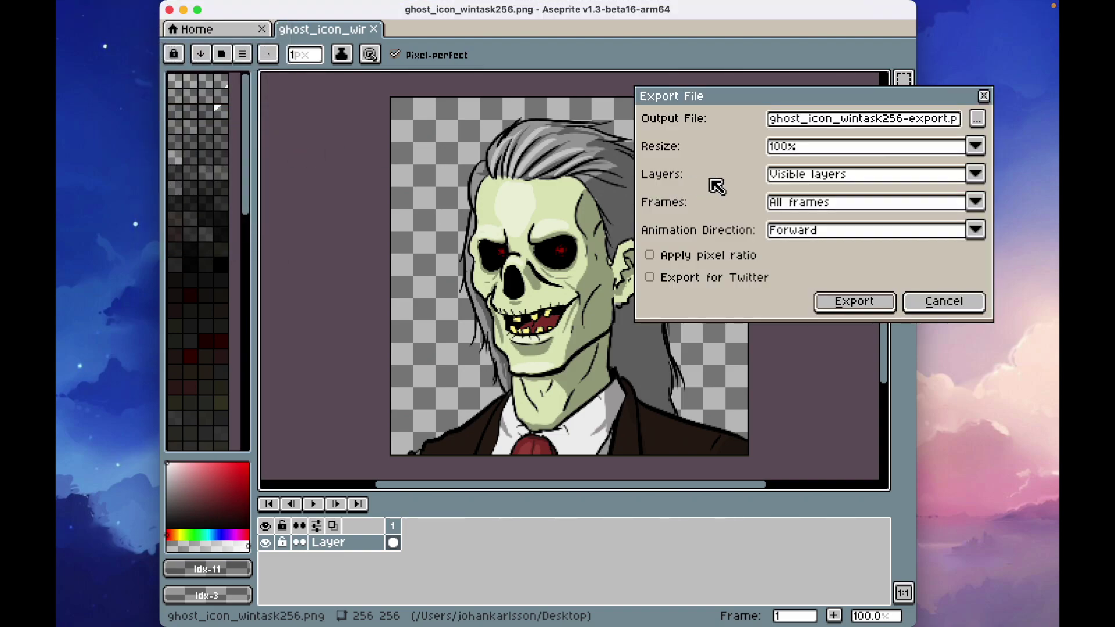
pyautogui.click(977, 119)
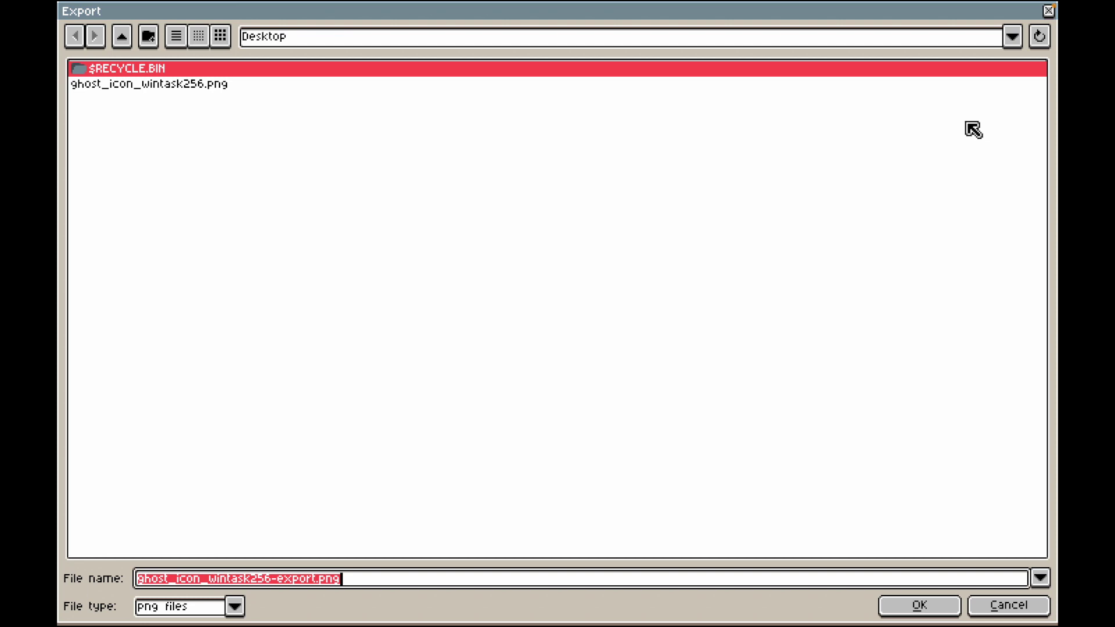
pyautogui.click(239, 605)
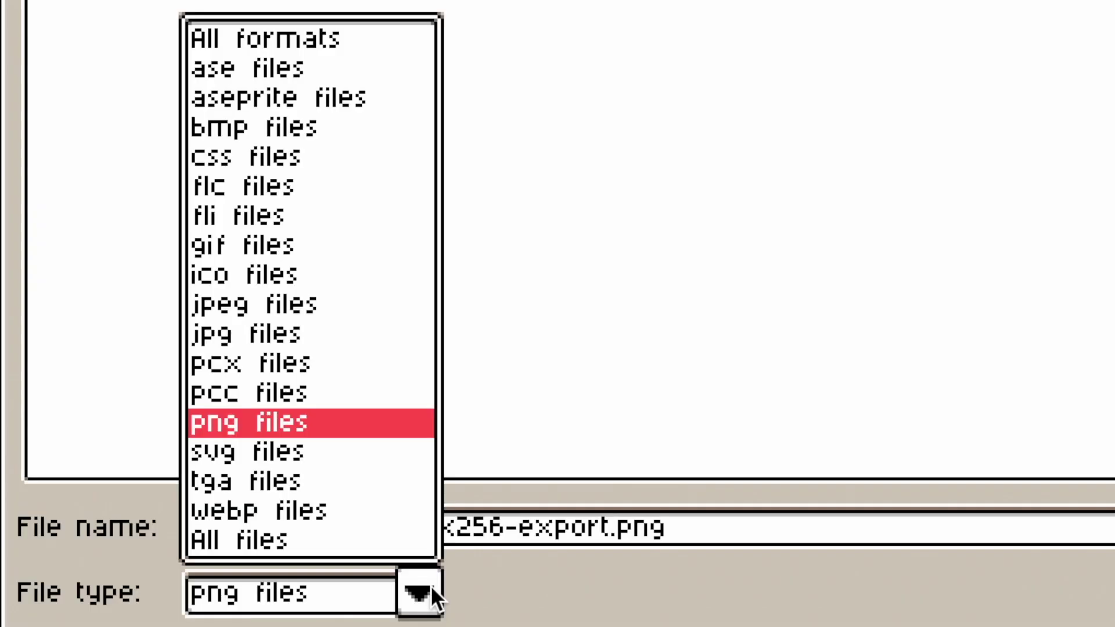
pyautogui.click(260, 280)
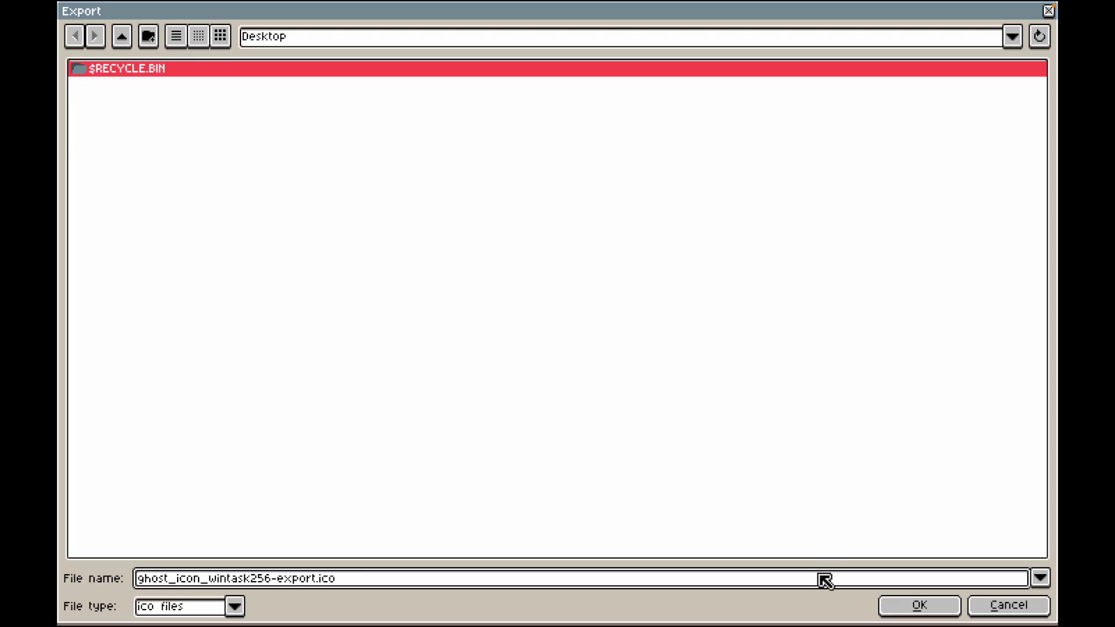
pyautogui.click(824, 577)
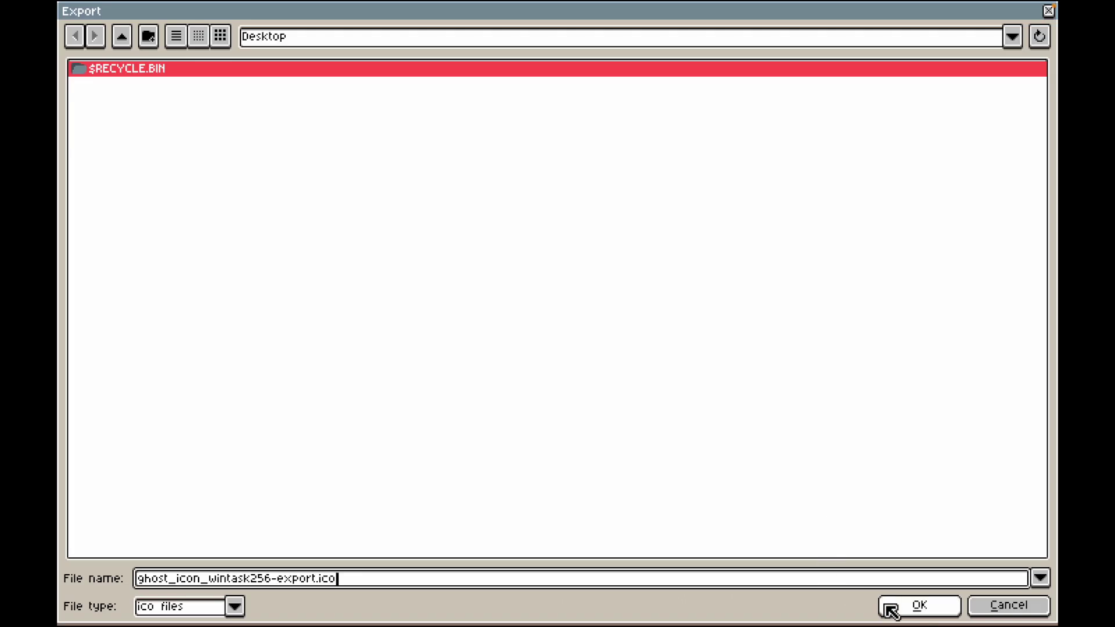
pyautogui.click(914, 609)
pyautogui.click(863, 307)
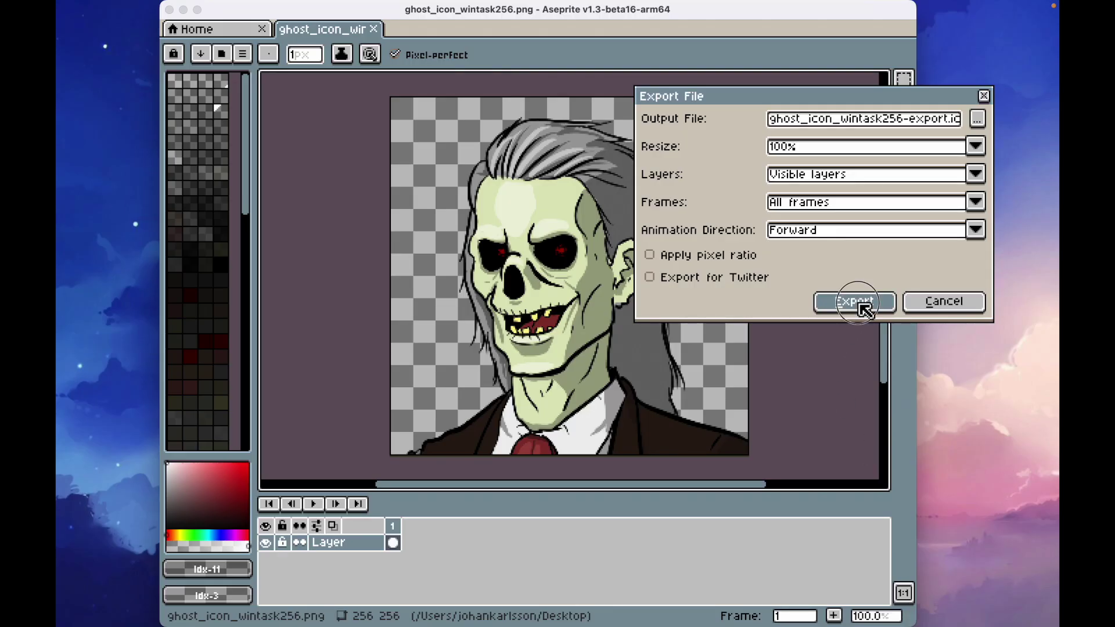
pyautogui.click(495, 390)
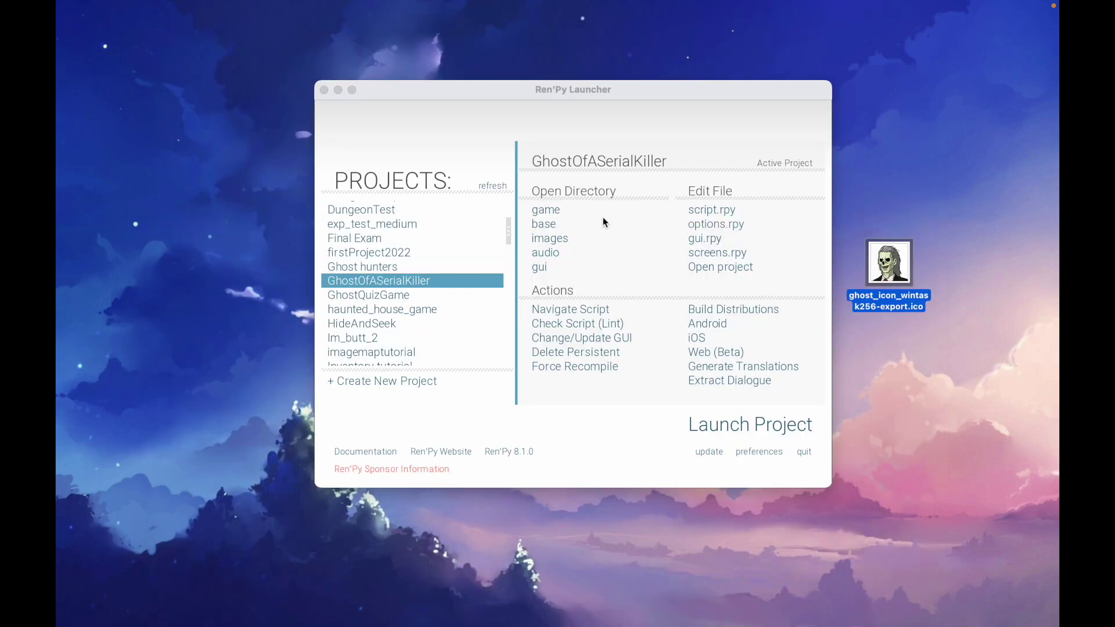
# Step: Copy ghost_icon_wintask256-export.ico from the desktop into the GhostOfASerialKiller project folder
pyautogui.click(549, 225)
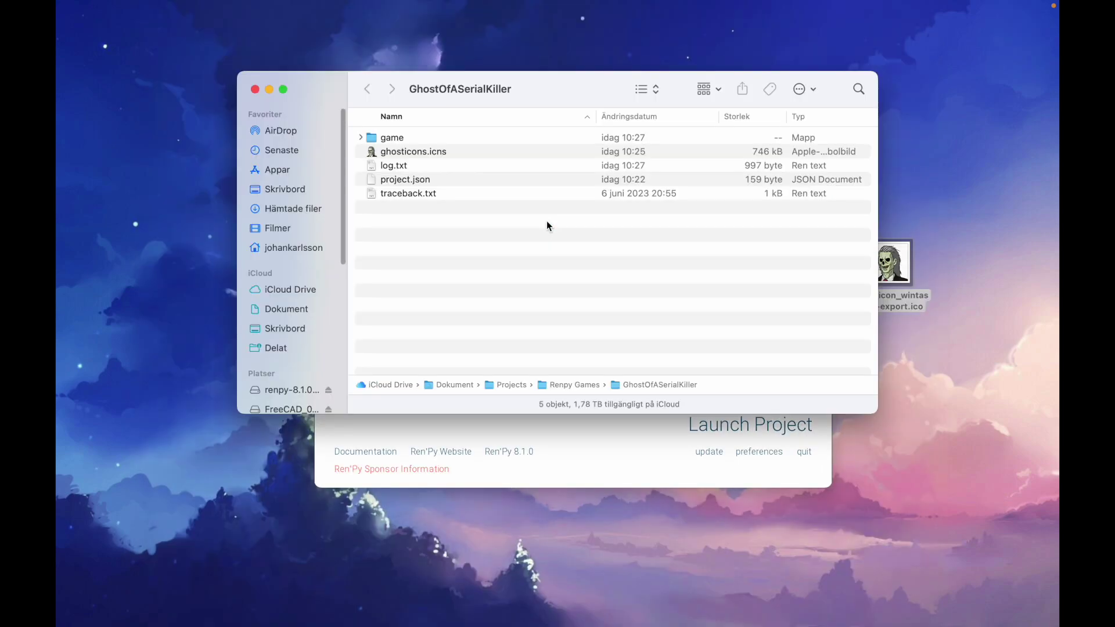
pyautogui.moveTo(887, 257); pyautogui.dragTo(452, 230)
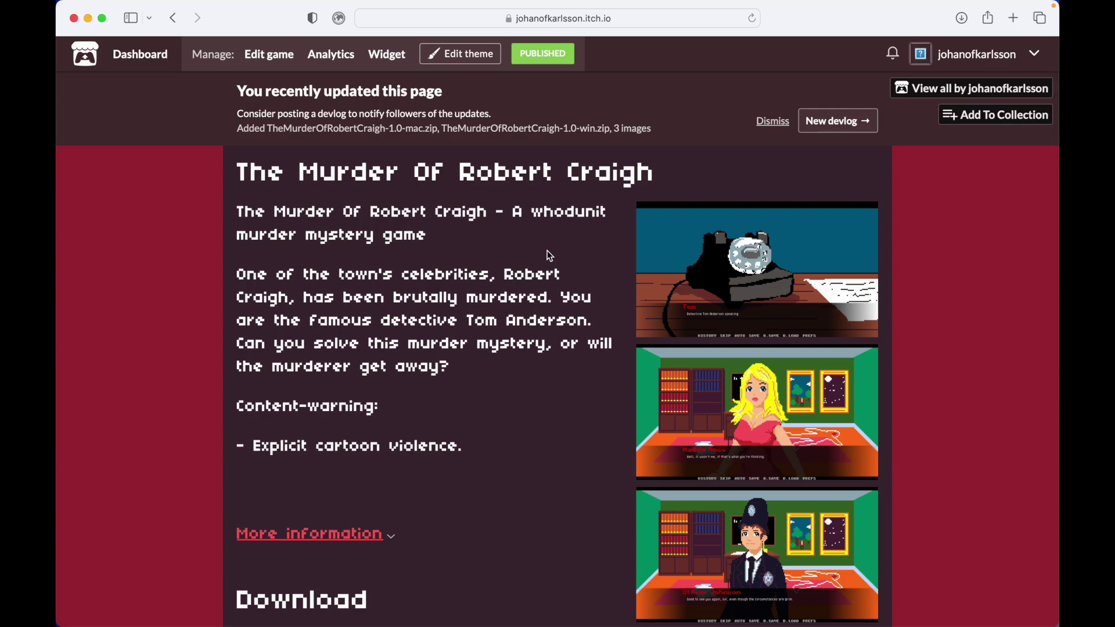
pyautogui.scroll(-2, 547, 252)
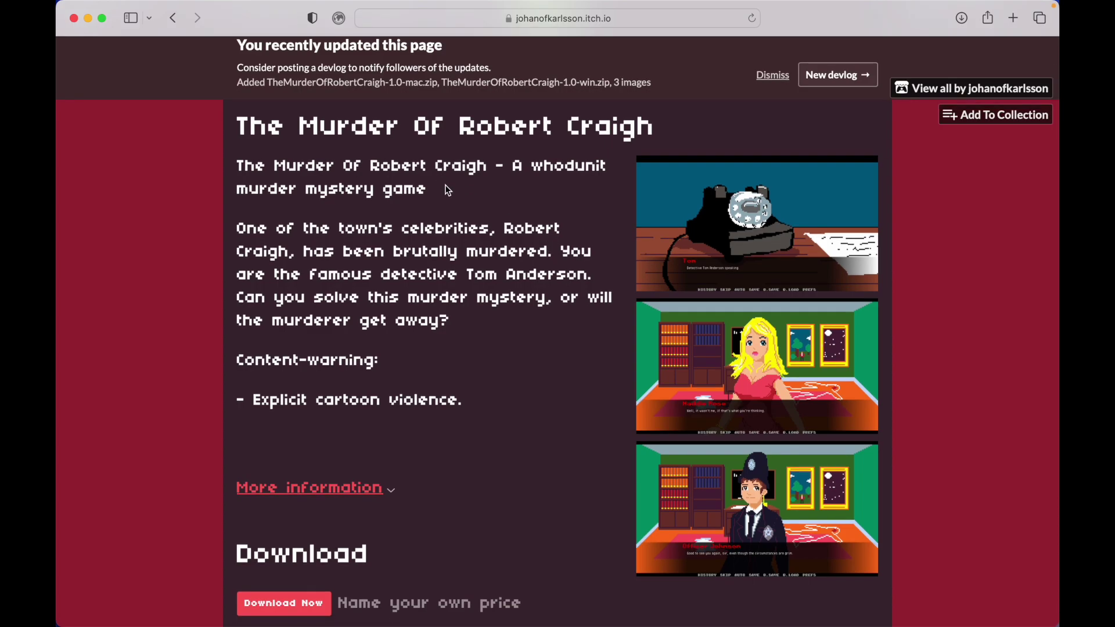
pyautogui.scroll(2, 447, 190)
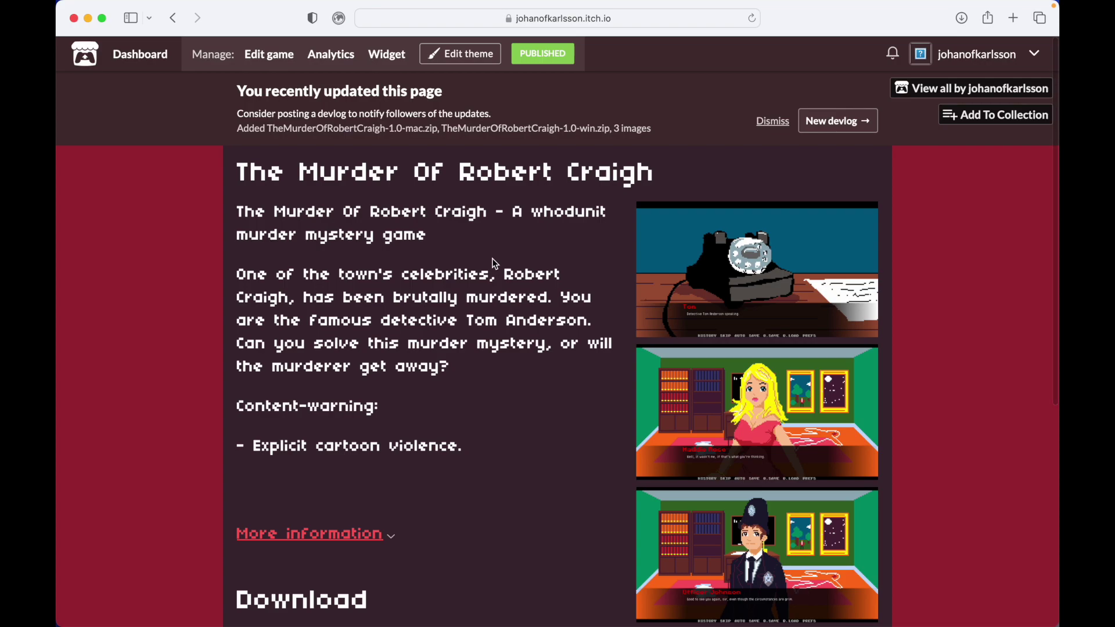